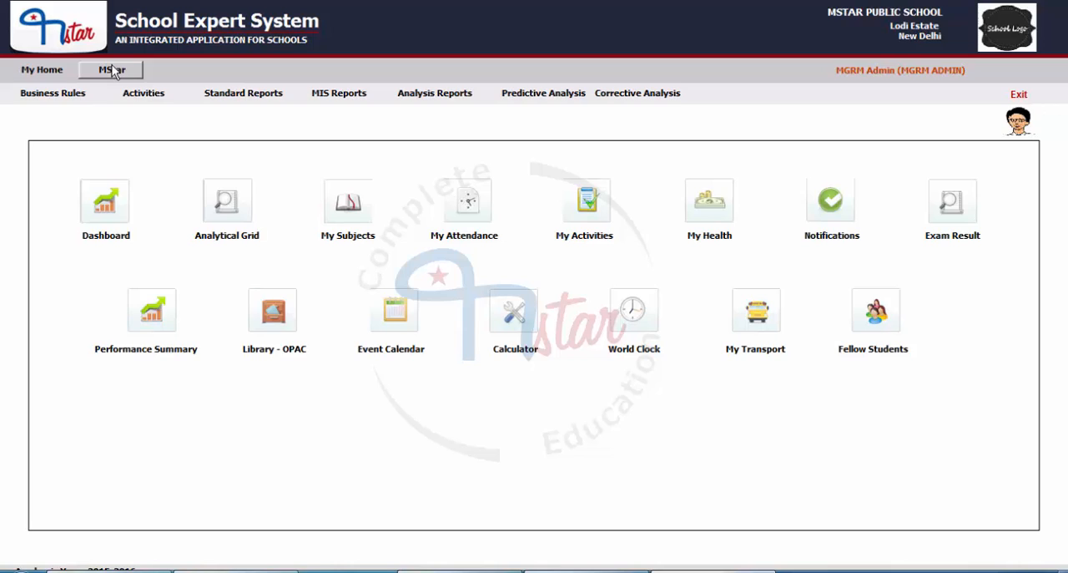
Open the Applicant Personal Details form of the Admission module
{"action": "left_click", "coordinate": [113, 70]}
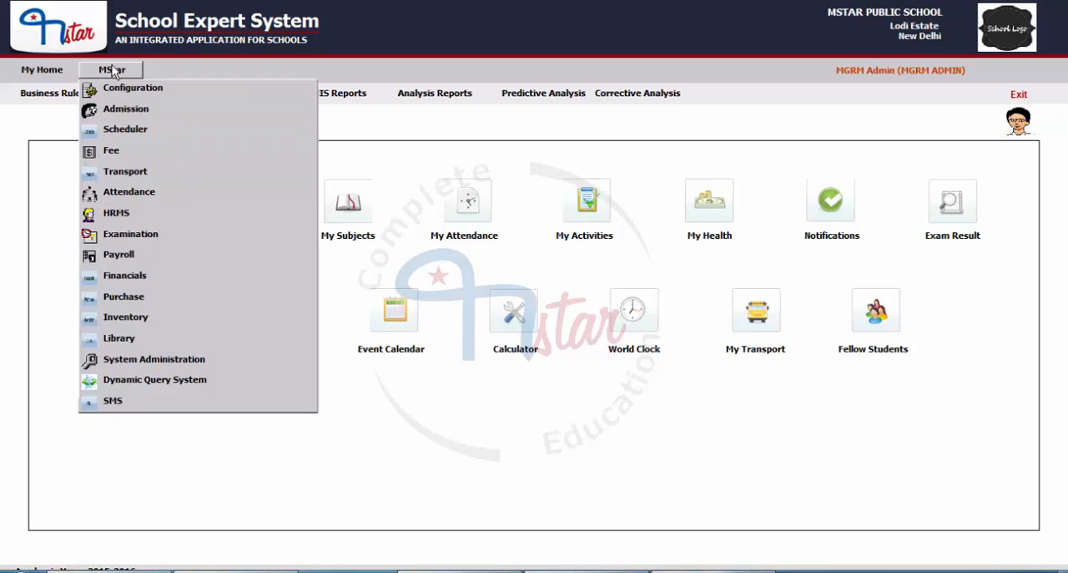
{"action": "left_click", "coordinate": [122, 112]}
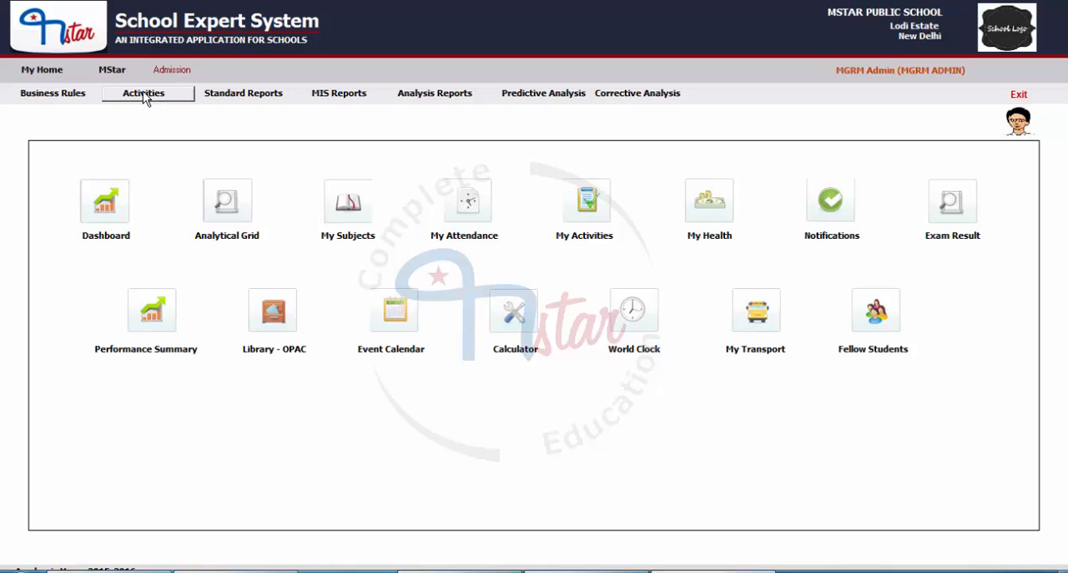
{"action": "left_click", "coordinate": [143, 92]}
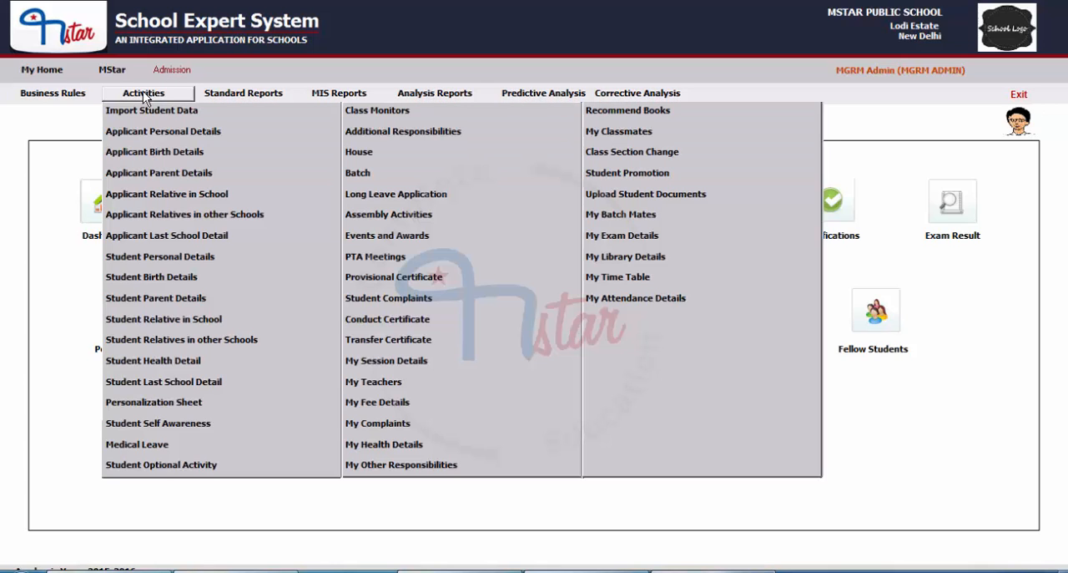
{"action": "left_click", "coordinate": [142, 133]}
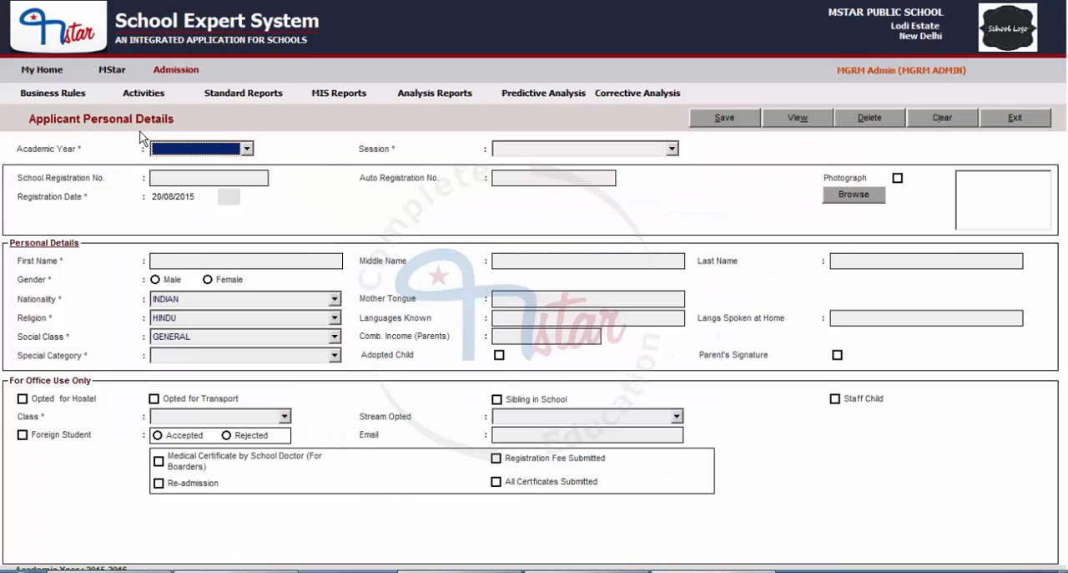
Set the applicant's academic year to 2015-2016 and the session to MIDDLE
{"action": "left_click", "coordinate": [207, 150]}
{"action": "left_click", "coordinate": [179, 164]}
{"action": "left_click", "coordinate": [503, 151]}
{"action": "left_click", "coordinate": [529, 148]}
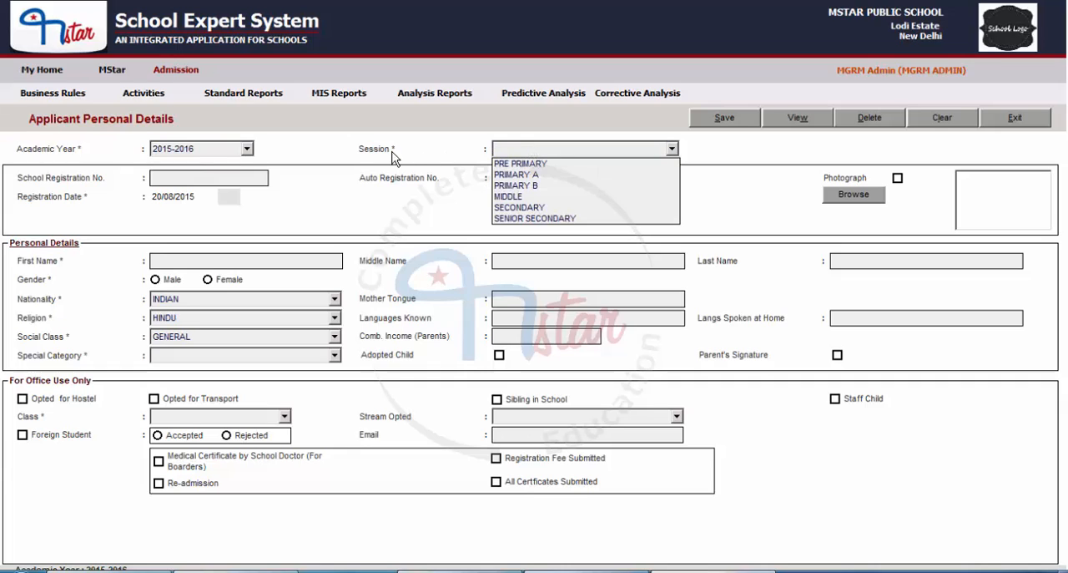
{"action": "left_click", "coordinate": [512, 197]}
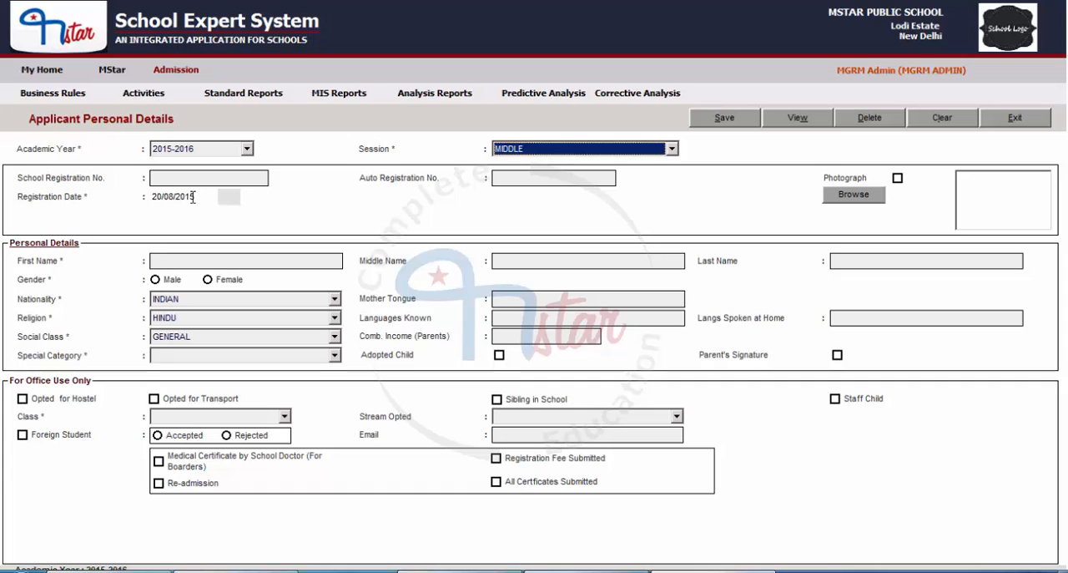
Enter the applicant's school registration number and set the registration date to 09/05/2015
{"action": "left_click", "coordinate": [164, 184]}
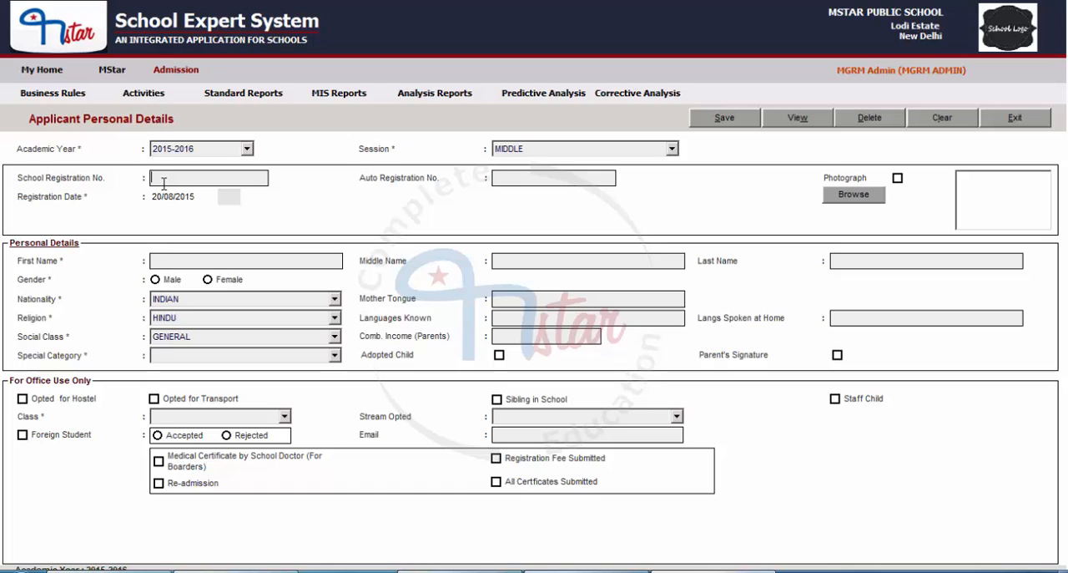
{"action": "type", "text": "6765"}
{"action": "type", "text": "A"}
{"action": "key", "text": "Tab"}
Enter the applicant's first, middle and last names and set the gender to Male
{"action": "left_click", "coordinate": [182, 262]}
{"action": "key", "text": "Tab"}
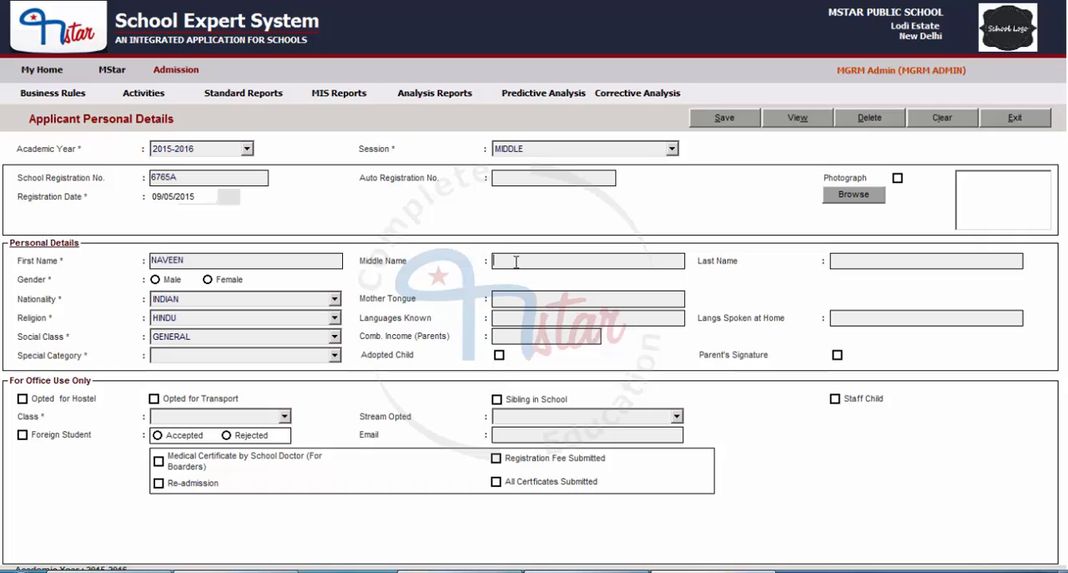
{"action": "left_click", "coordinate": [877, 260]}
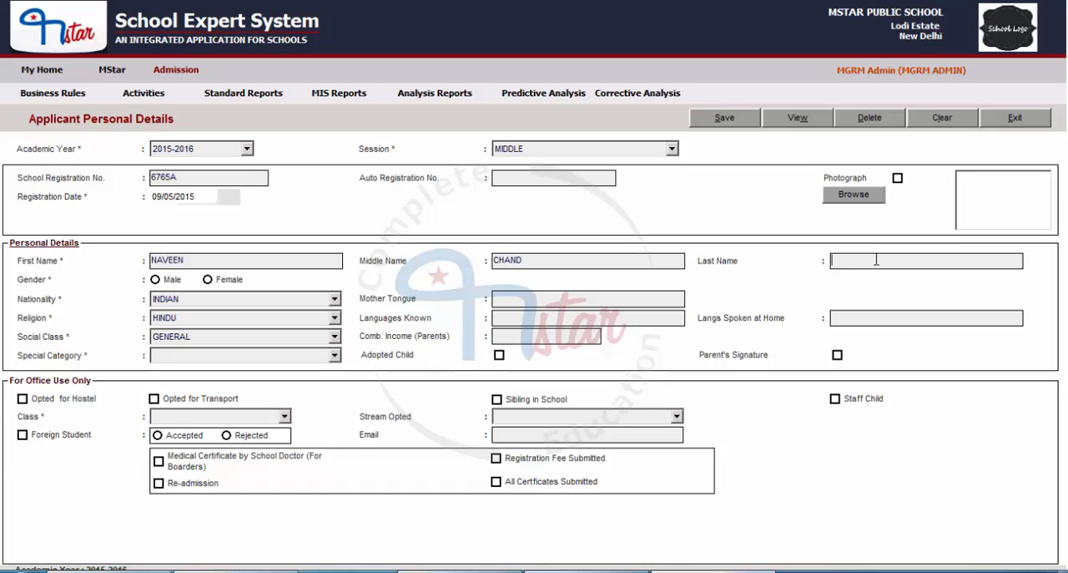
{"action": "left_click", "coordinate": [157, 280]}
Set the applicant's nationality to INDIAN and religion to HINDU
{"action": "left_click", "coordinate": [206, 306]}
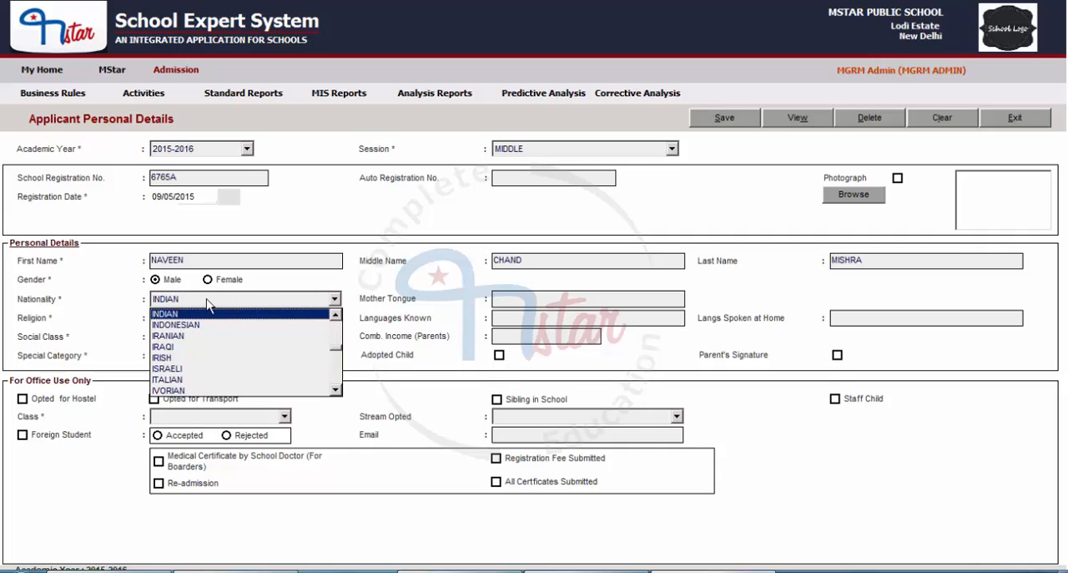
{"action": "left_click", "coordinate": [165, 315]}
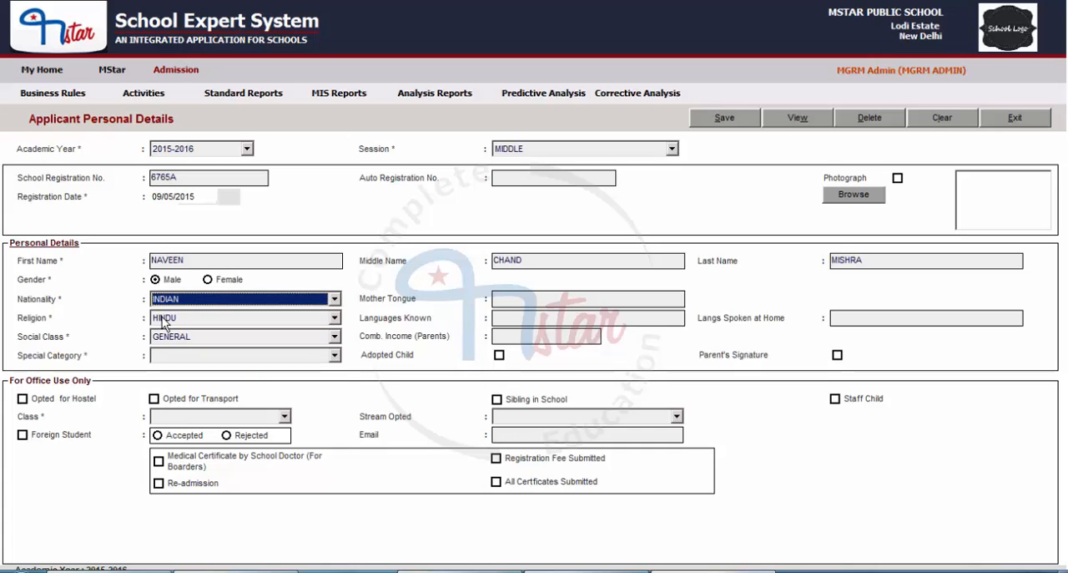
{"action": "left_click", "coordinate": [205, 319]}
{"action": "left_click", "coordinate": [171, 333]}
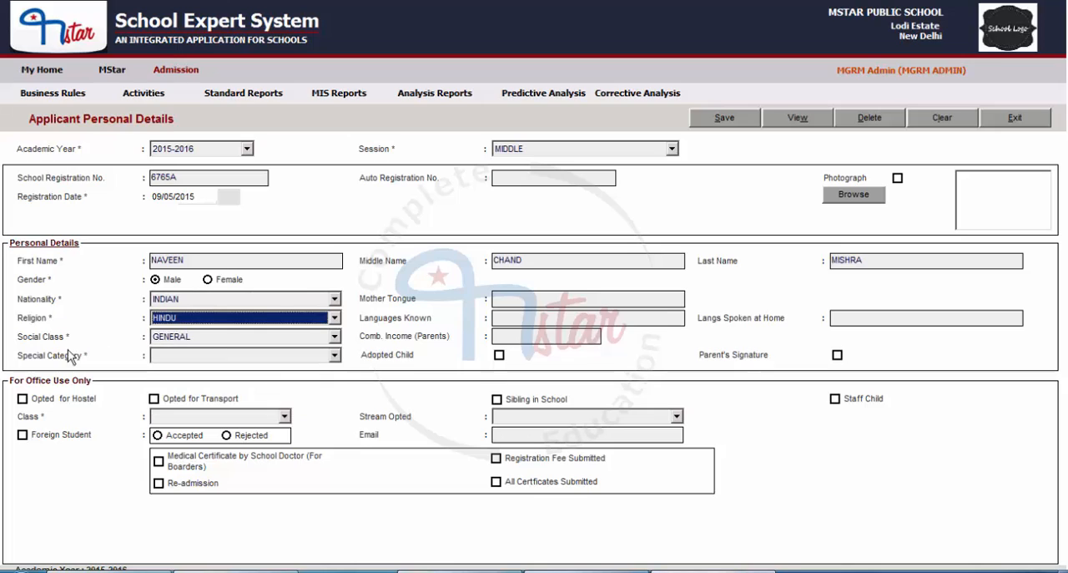
Set both the social class and the special category of the applicant to GENERAL
{"action": "left_click", "coordinate": [162, 349]}
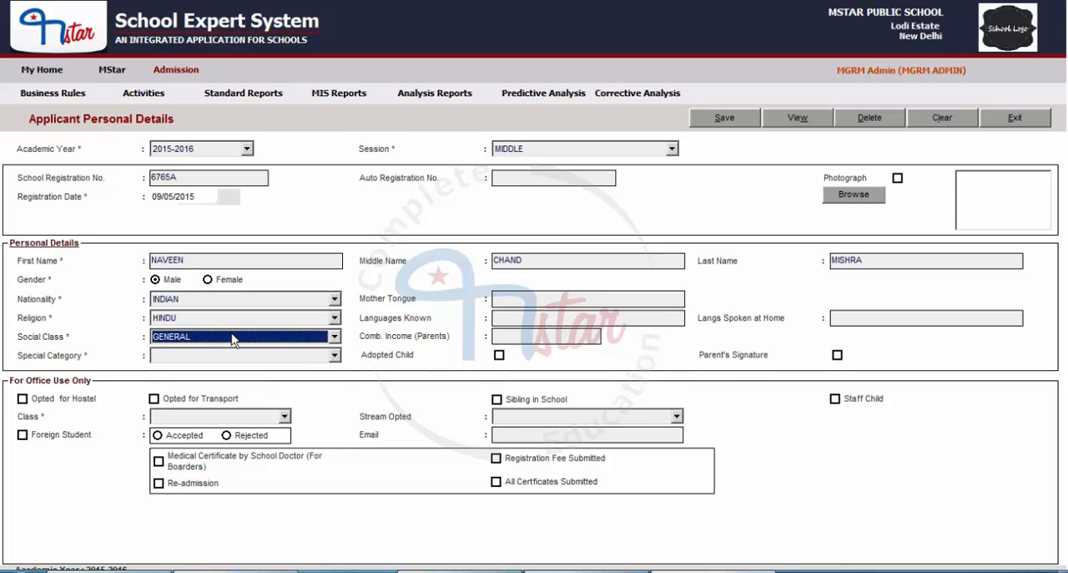
{"action": "left_click", "coordinate": [232, 335]}
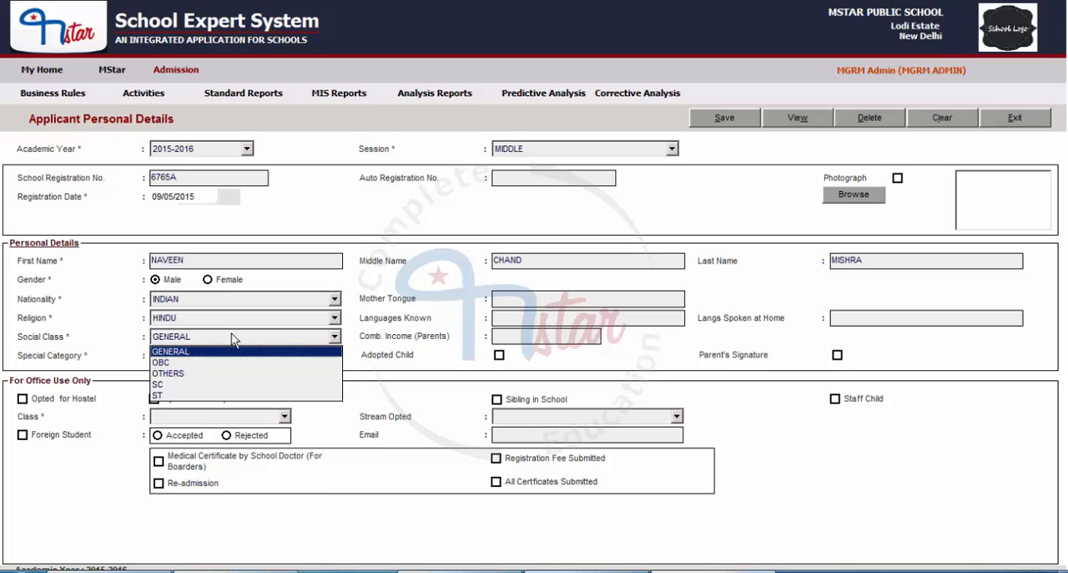
{"action": "left_click", "coordinate": [210, 351]}
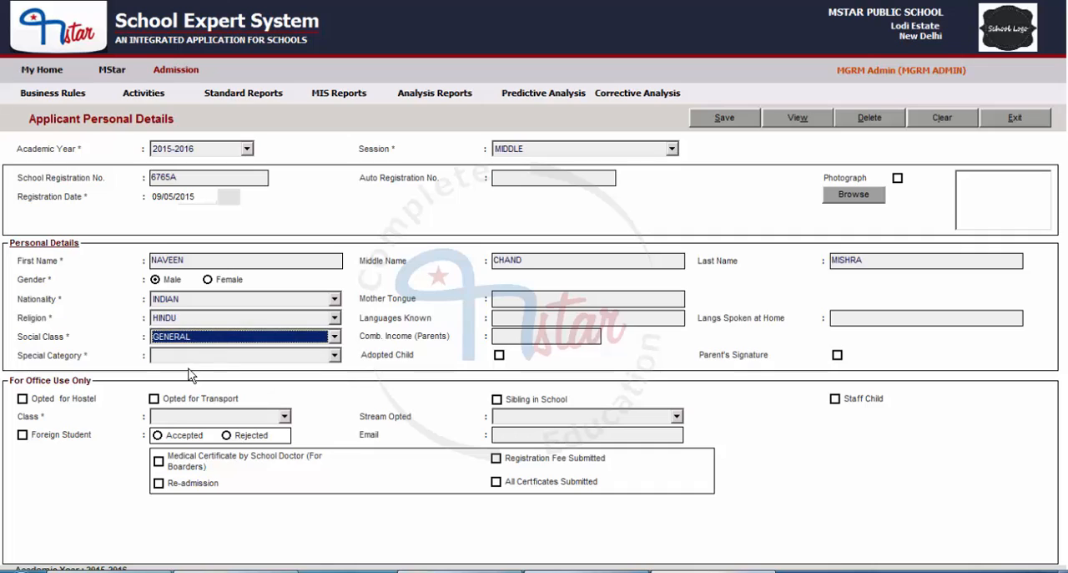
{"action": "left_click", "coordinate": [192, 359]}
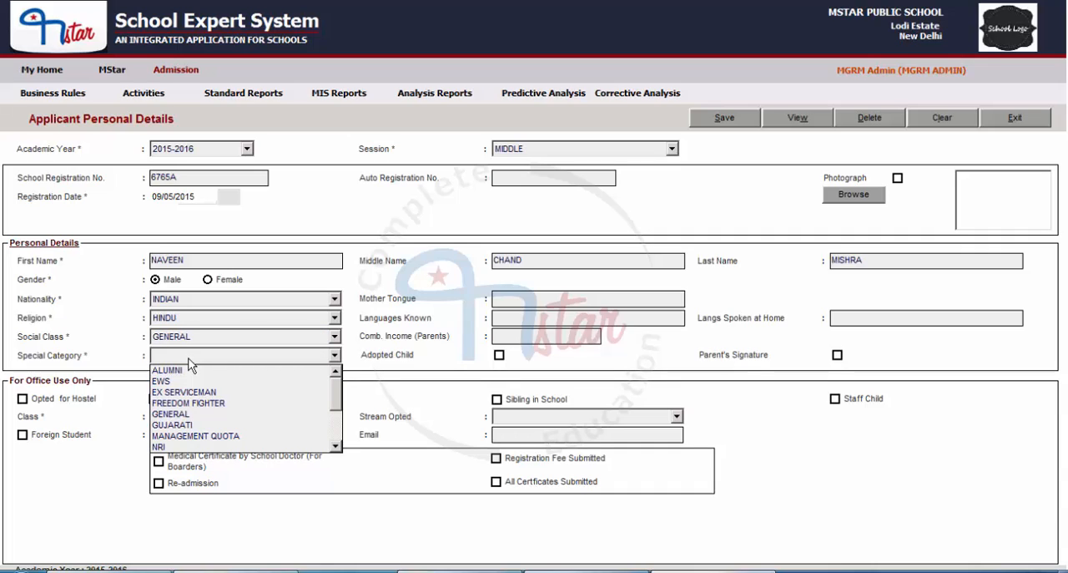
{"action": "scroll", "coordinate": [192, 376], "scroll_direction": "down", "scroll_amount": 1}
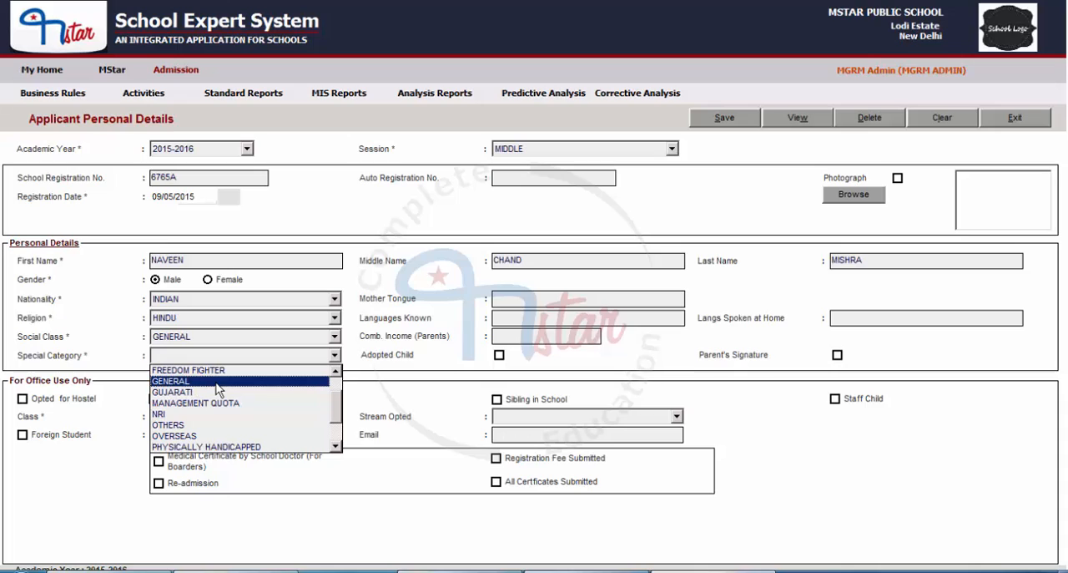
{"action": "left_click", "coordinate": [219, 382]}
Enter HINDI as the mother tongue and "HINDI, ENGLISH" as the languages known
{"action": "left_click", "coordinate": [526, 298]}
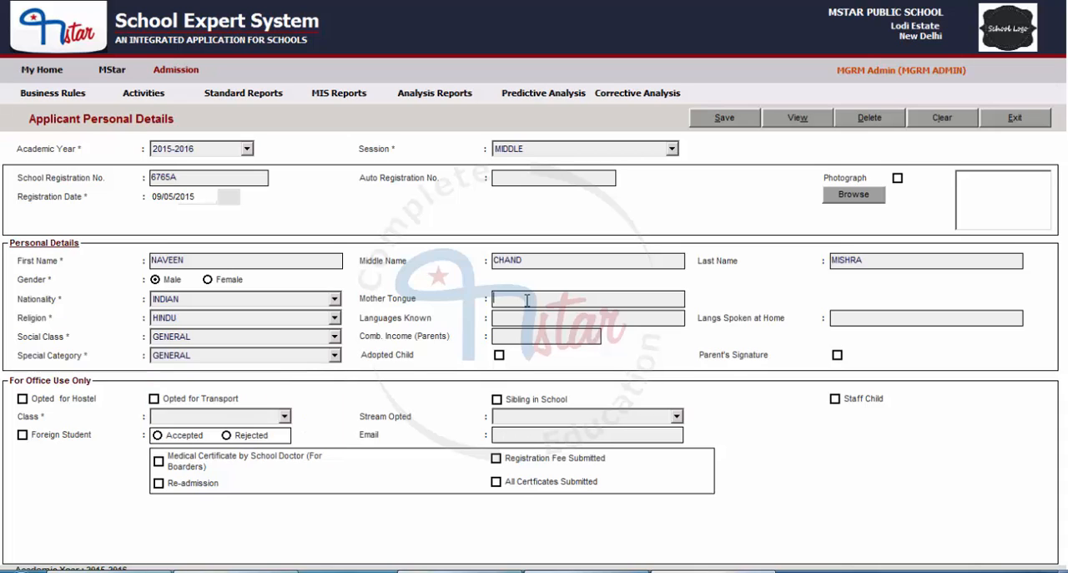
{"action": "type", "text": "HINDI"}
{"action": "left_click", "coordinate": [512, 319]}
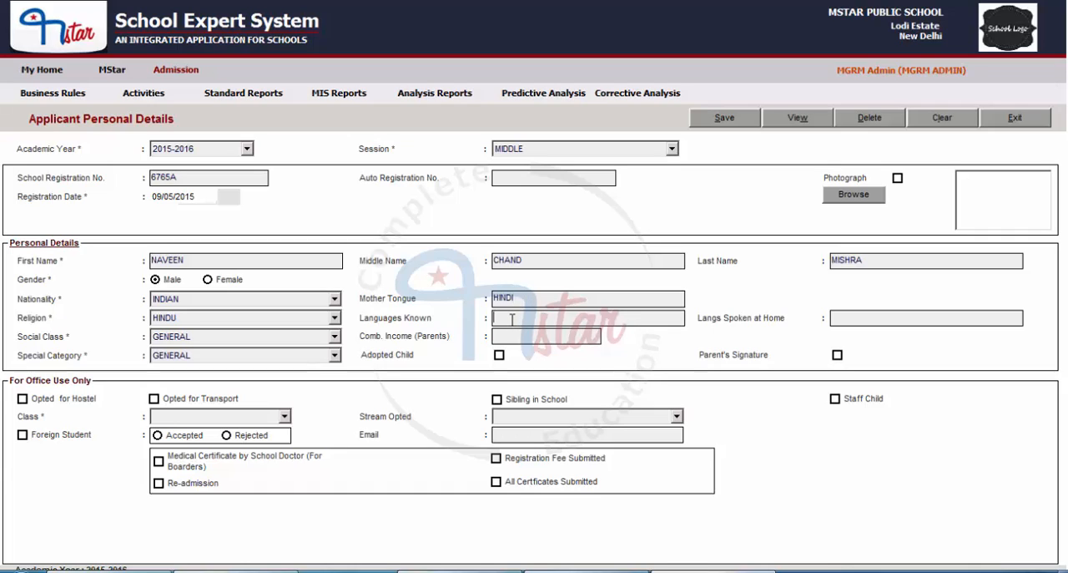
{"action": "type", "text": "HINDI, ENGLISH"}
Set the parents' combined income to 1000000 and the languages spoken at home to "HINDI, ENGLISH"
{"action": "left_click", "coordinate": [510, 338]}
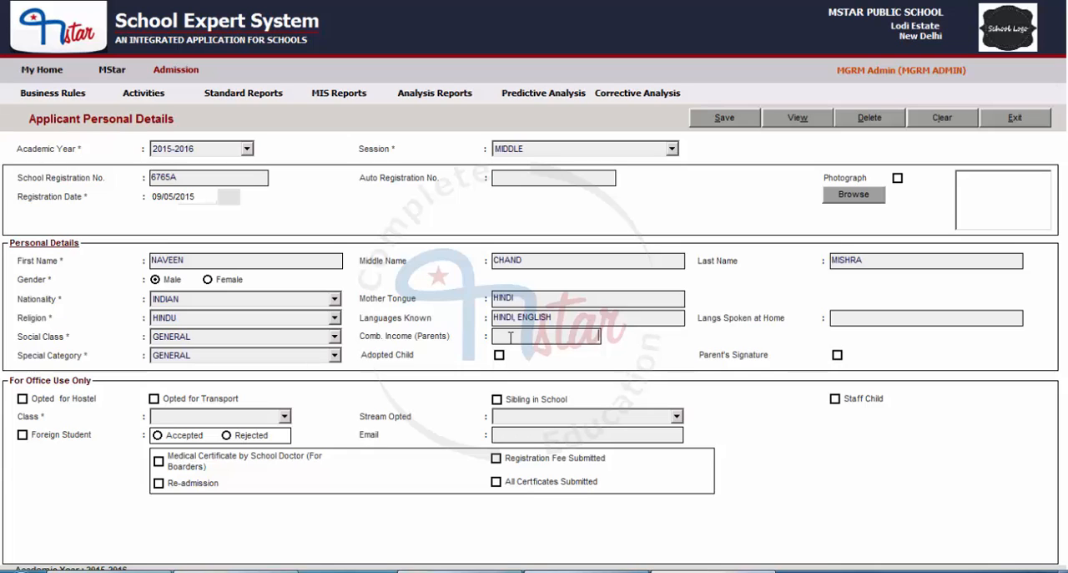
{"action": "type", "text": "1000000"}
{"action": "key", "text": "Tab"}
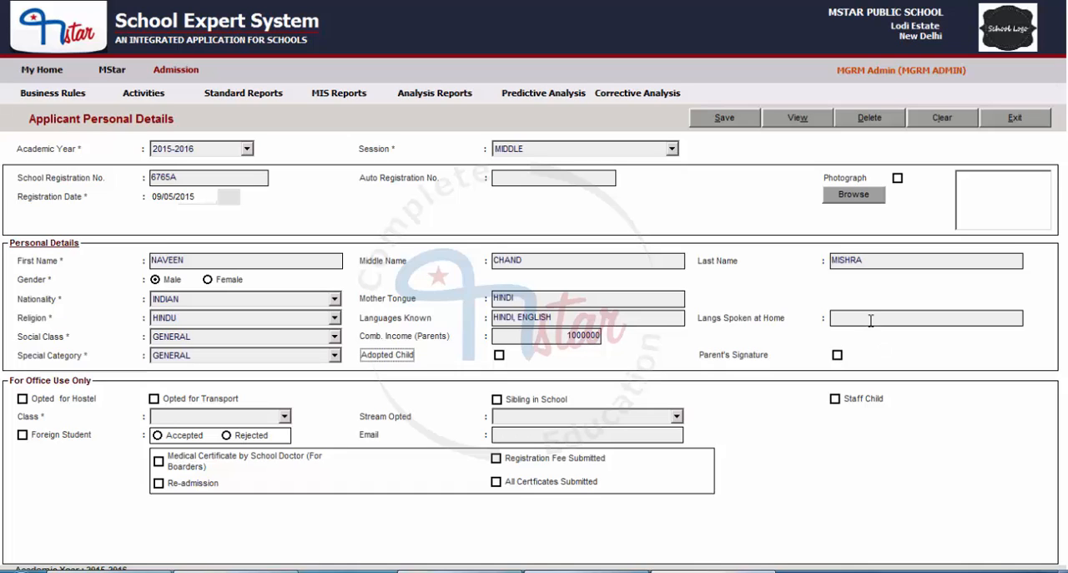
{"action": "left_click", "coordinate": [870, 320]}
{"action": "type", "text": "HINDI, ENGLISH"}
Mark Adopted Child and Parent's Signature for the applicant, and set the class to VI
{"action": "left_click", "coordinate": [499, 356]}
{"action": "left_click", "coordinate": [838, 355]}
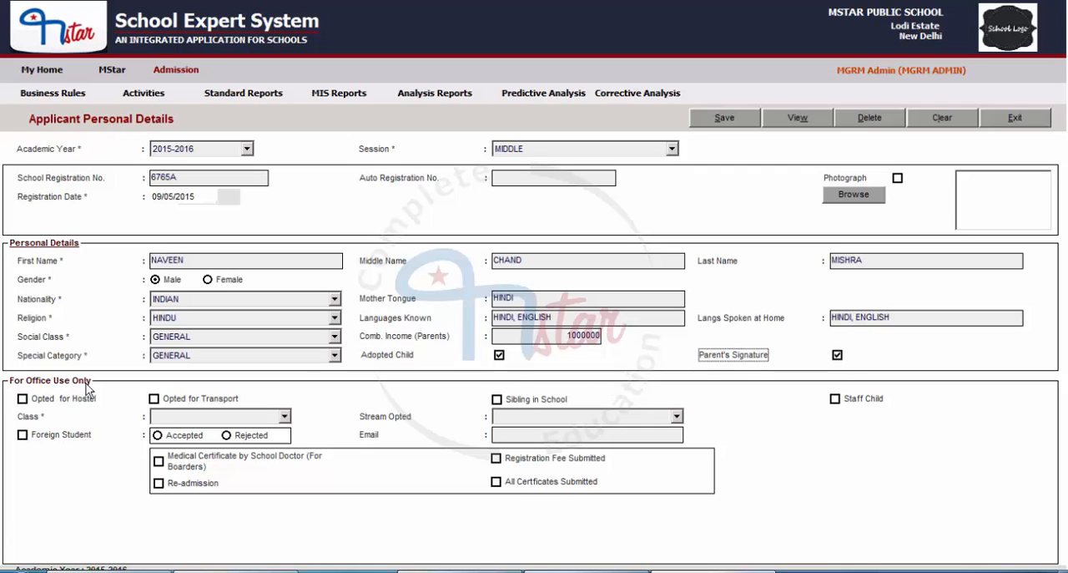
{"action": "left_click", "coordinate": [194, 416]}
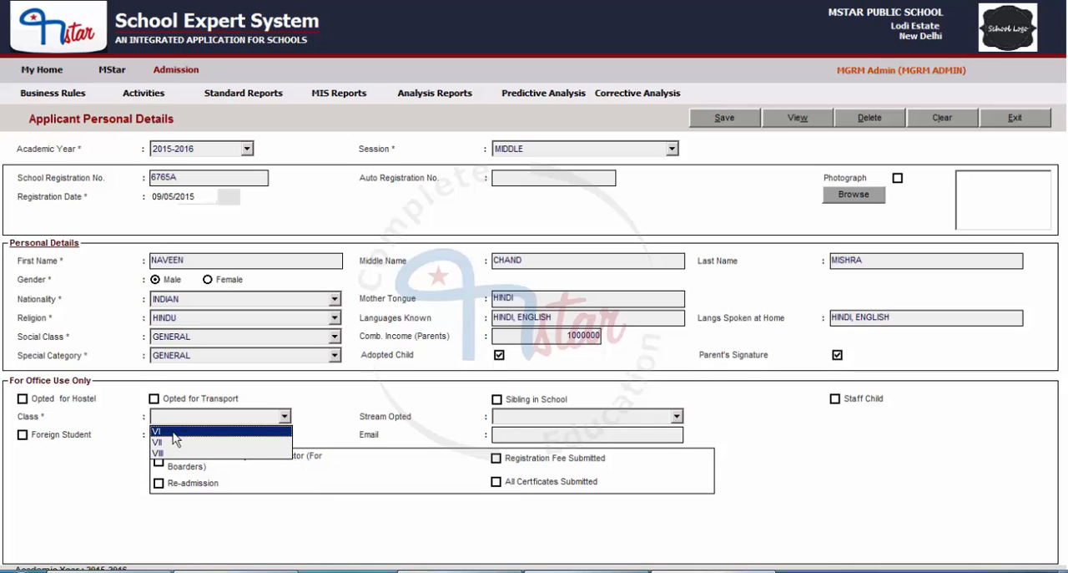
{"action": "left_click", "coordinate": [177, 431]}
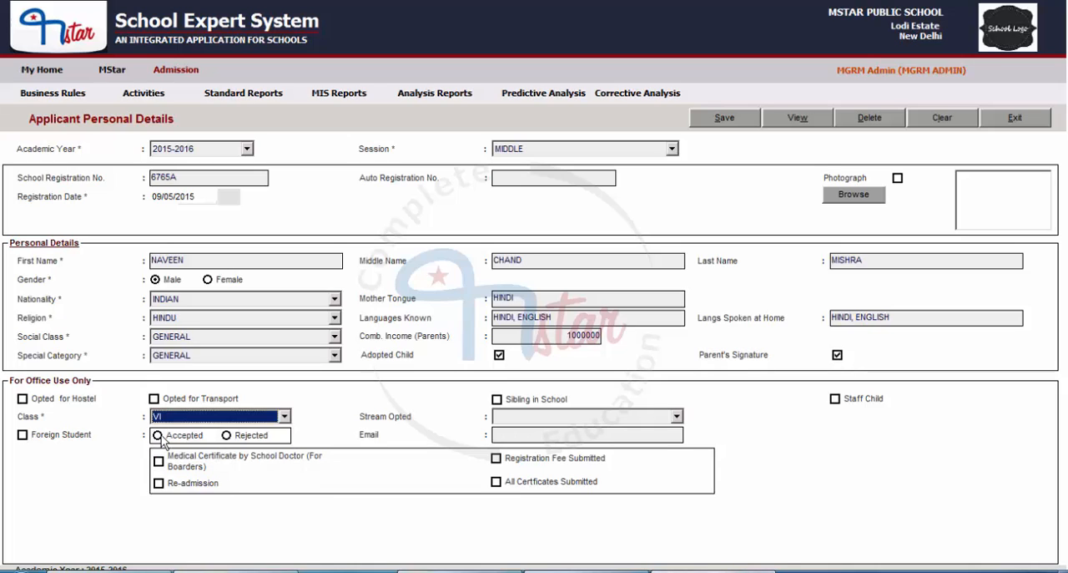
{"action": "left_click", "coordinate": [179, 417]}
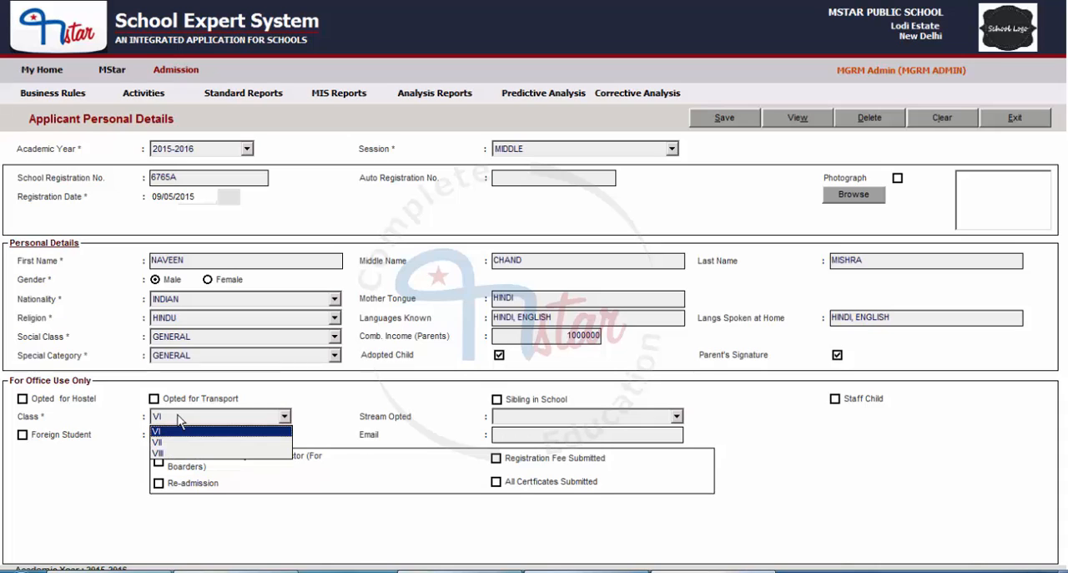
{"action": "left_click", "coordinate": [176, 431]}
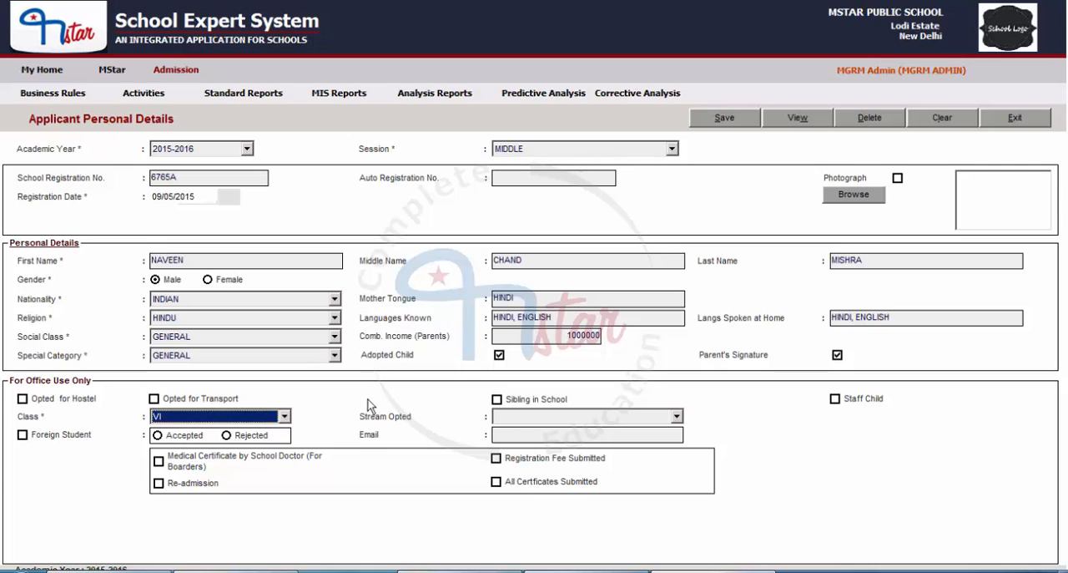
In the office-use section, mark Opted for Transport instead of Opted for Hostel, plus Sibling in School, Staff Child and Foreign Student
{"action": "left_click", "coordinate": [23, 399]}
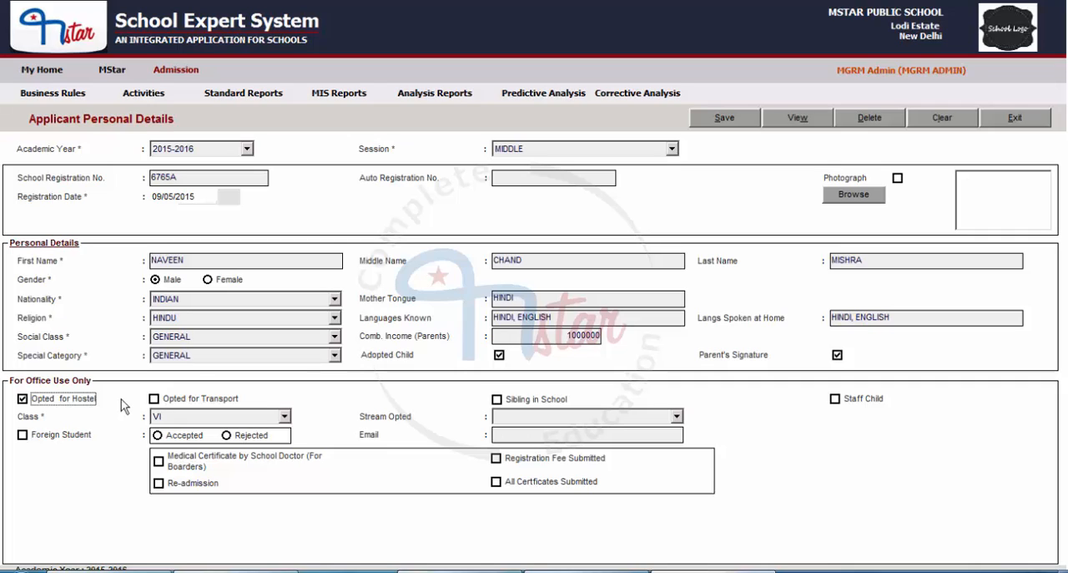
{"action": "key", "text": "Tab"}
{"action": "key", "text": "space"}
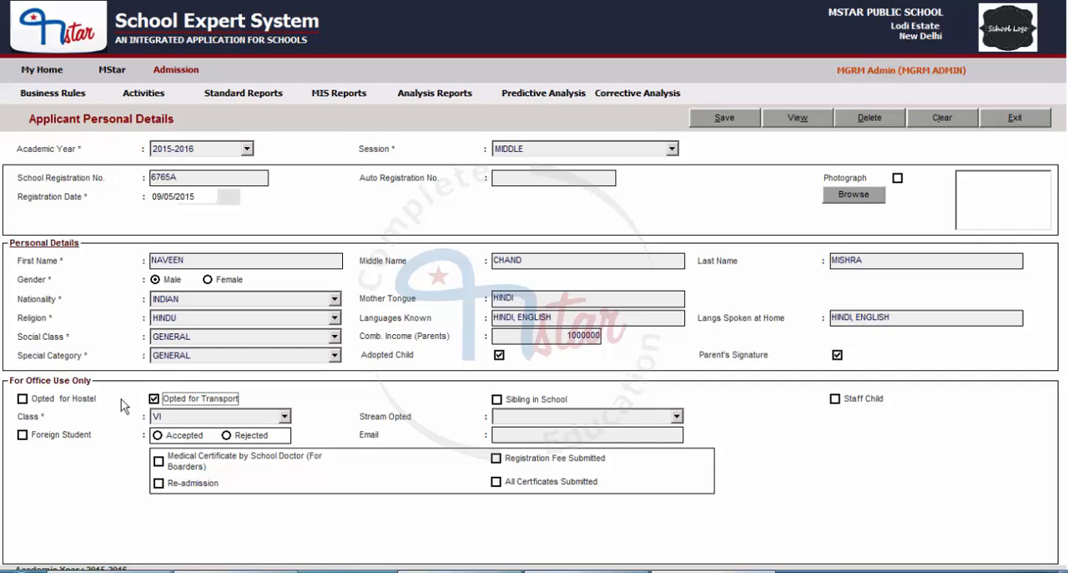
{"action": "key", "text": "Tab"}
{"action": "key", "text": "space"}
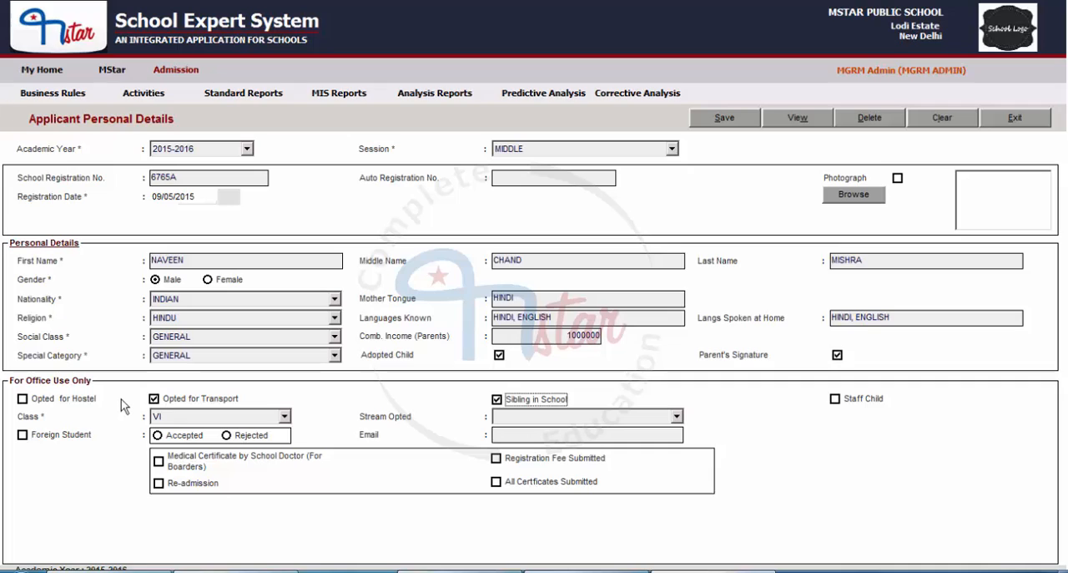
{"action": "key", "text": "Tab"}
{"action": "key", "text": "space"}
{"action": "key", "text": "Tab"}
{"action": "key", "text": "space"}
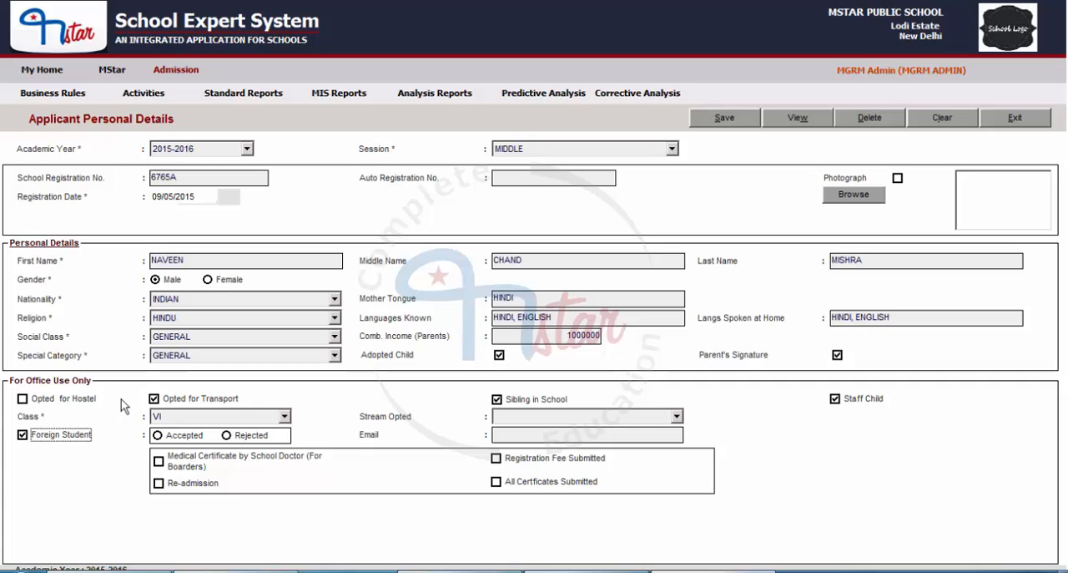
Enter the applicant's email address and mark the application as Accepted, with Foreign Student unmarked
{"action": "key", "text": "Tab"}
{"action": "key", "text": "Tab"}
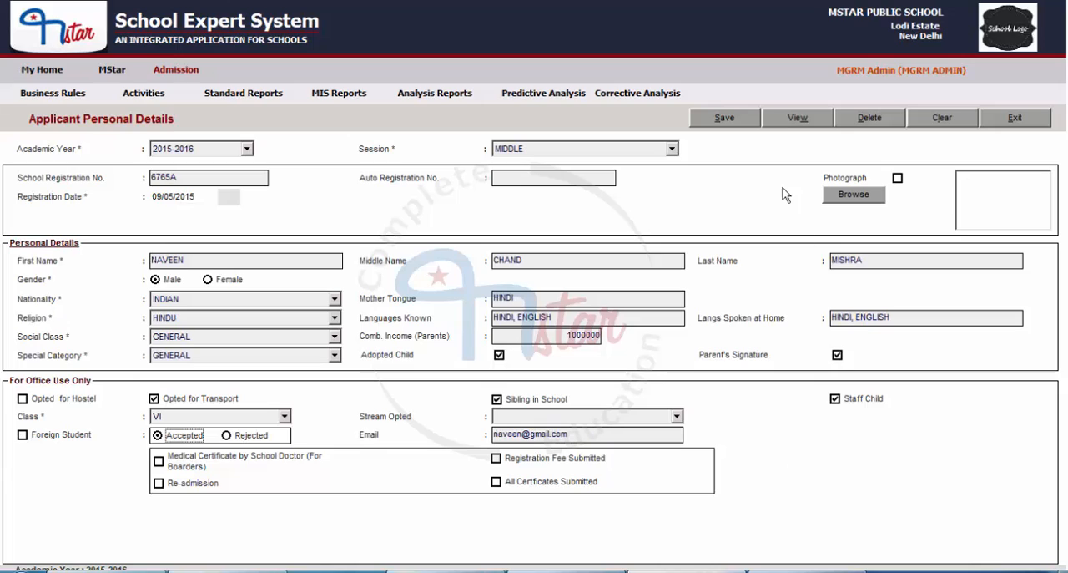
Save the applicant's personal details and clear the form for a new entry
{"action": "left_click", "coordinate": [738, 118]}
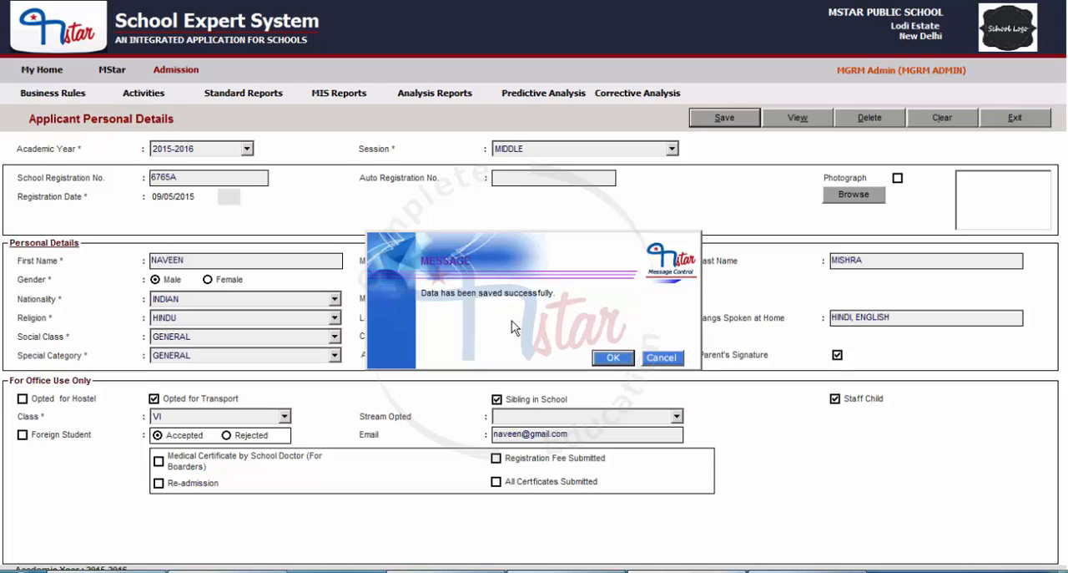
{"action": "left_click", "coordinate": [610, 359]}
{"action": "left_click", "coordinate": [947, 118]}
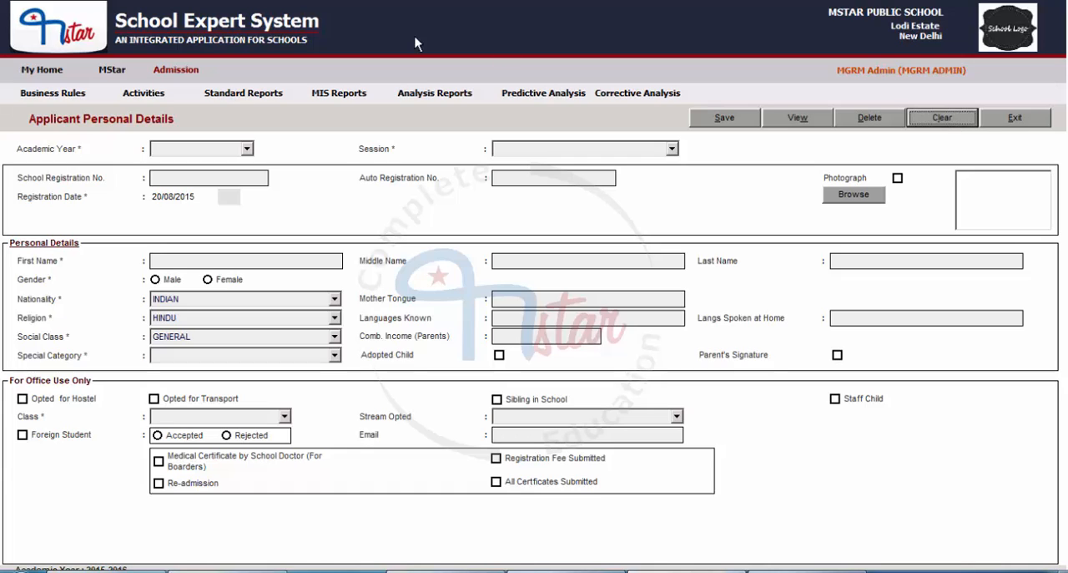
View the saved applicant's record from the registered students of academic year 2015-2016, session MIDDLE, and clear the form
{"action": "left_click", "coordinate": [192, 149]}
{"action": "left_click", "coordinate": [178, 165]}
{"action": "left_click", "coordinate": [560, 149]}
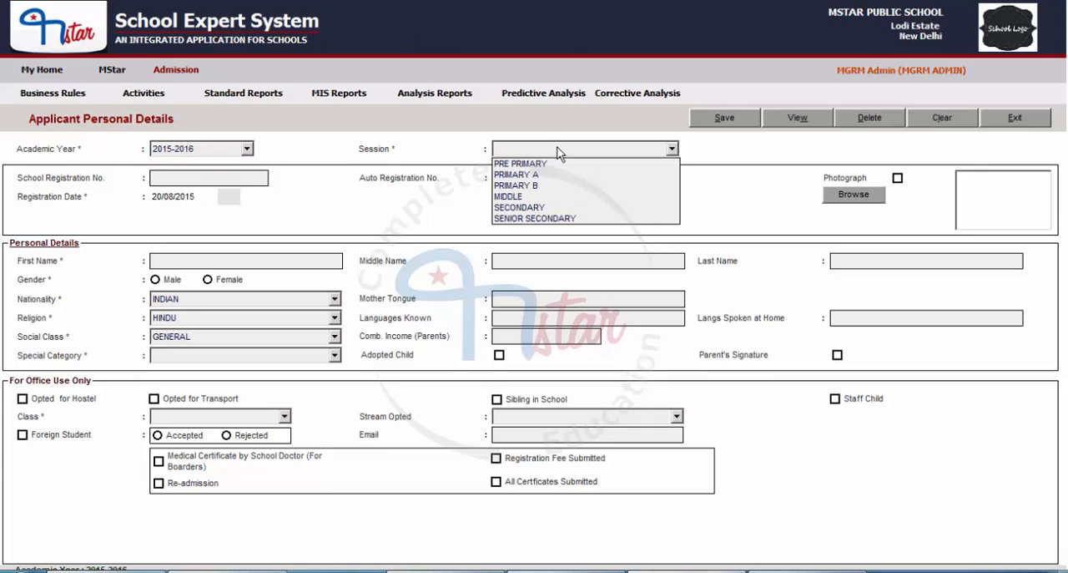
{"action": "left_click", "coordinate": [508, 196]}
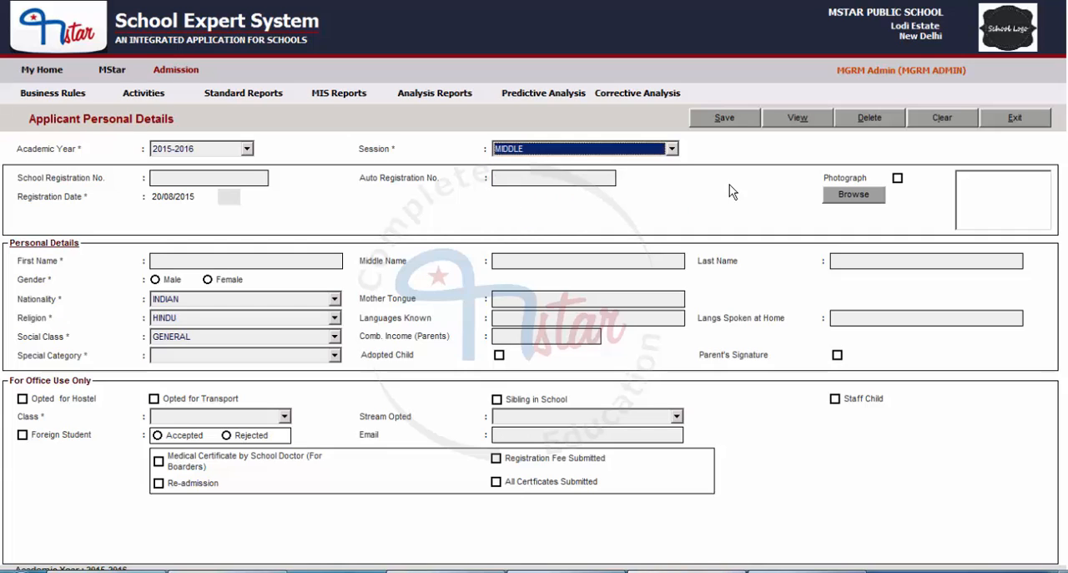
{"action": "left_click", "coordinate": [799, 119]}
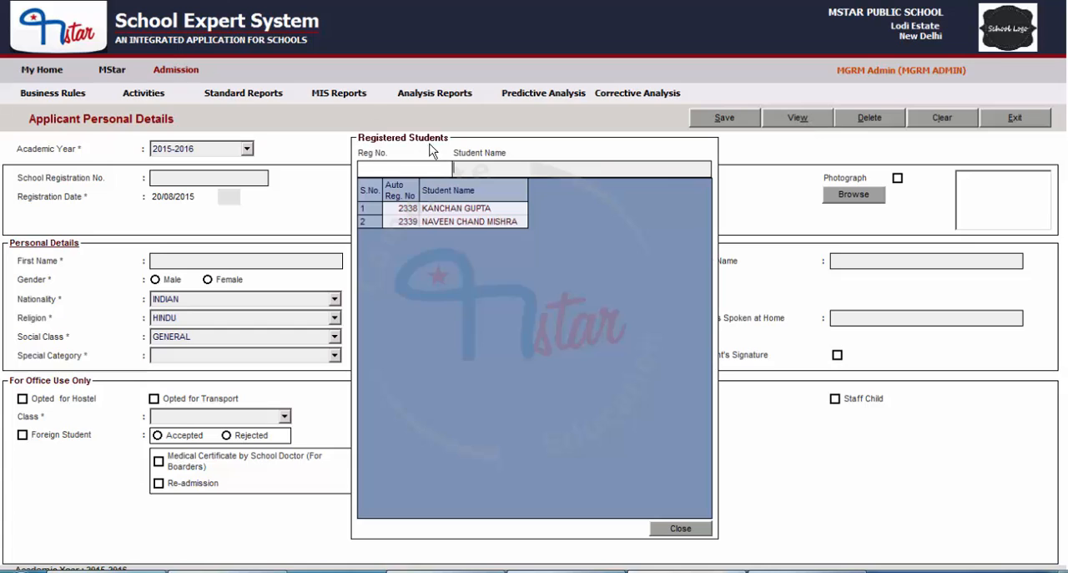
{"action": "double_click", "coordinate": [458, 222]}
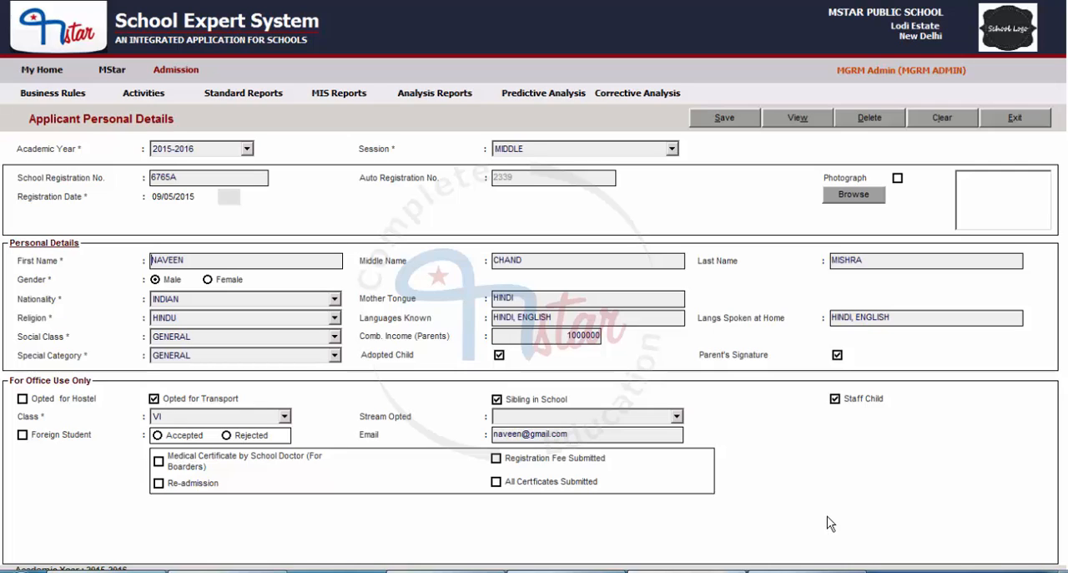
{"action": "left_click", "coordinate": [942, 117]}
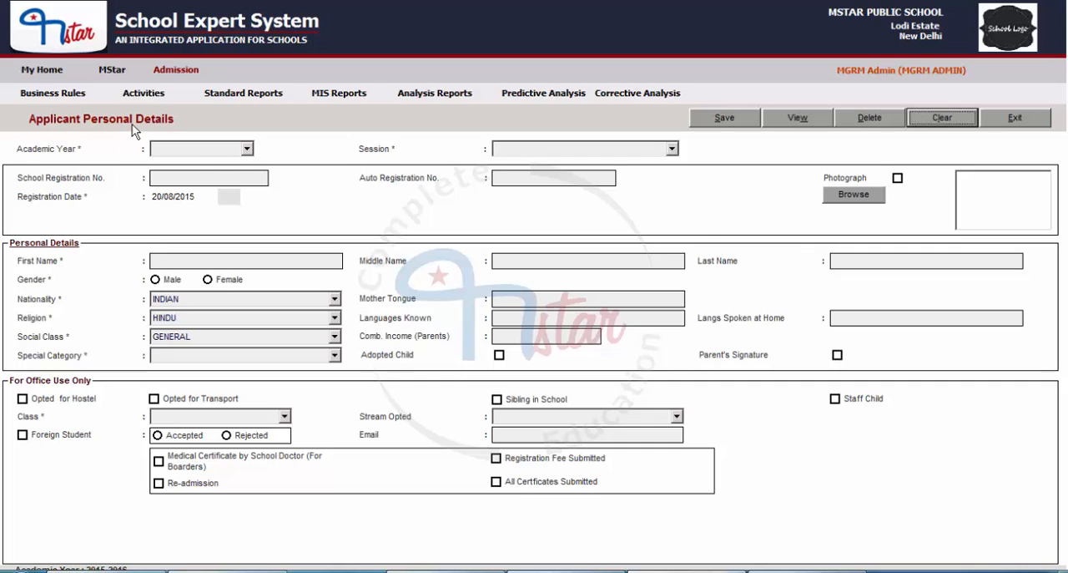
For academic year 2015-2016 and session MIDDLE, find the registered applicant by student name and open the record
{"action": "left_click", "coordinate": [194, 152]}
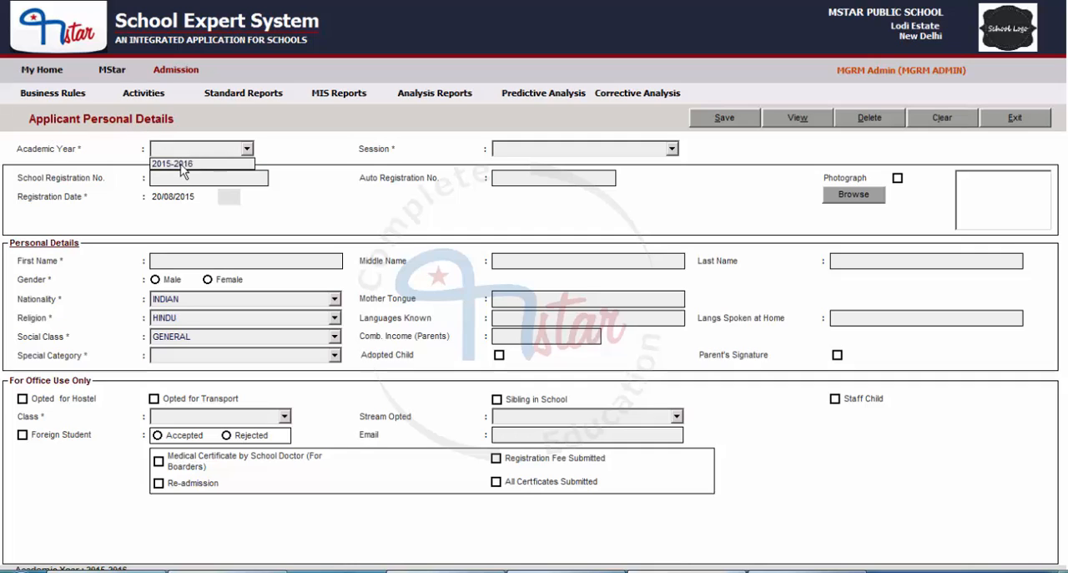
{"action": "left_click", "coordinate": [181, 165]}
{"action": "key", "text": "Tab"}
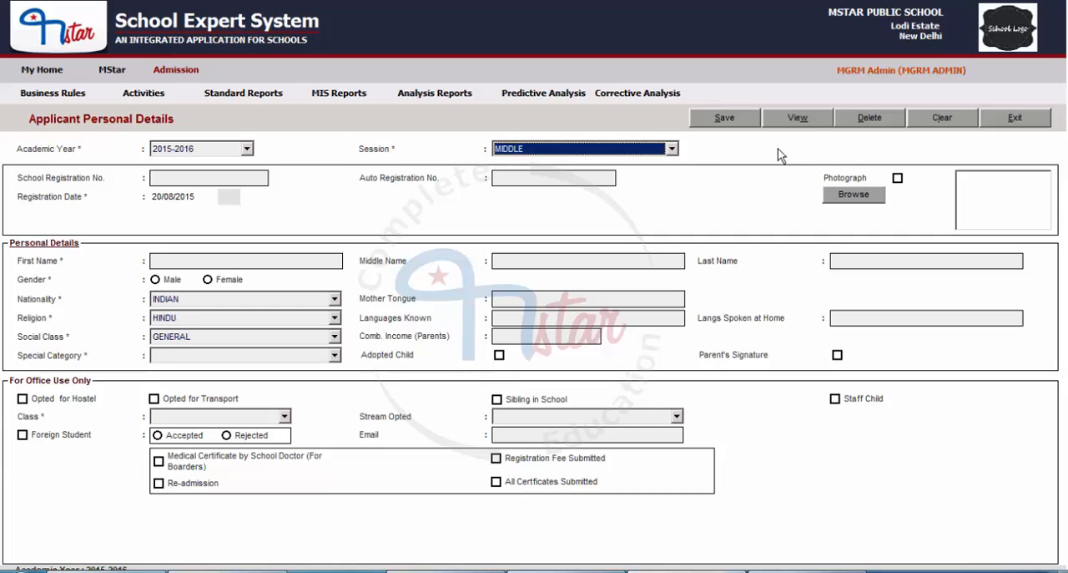
{"action": "left_click", "coordinate": [797, 118]}
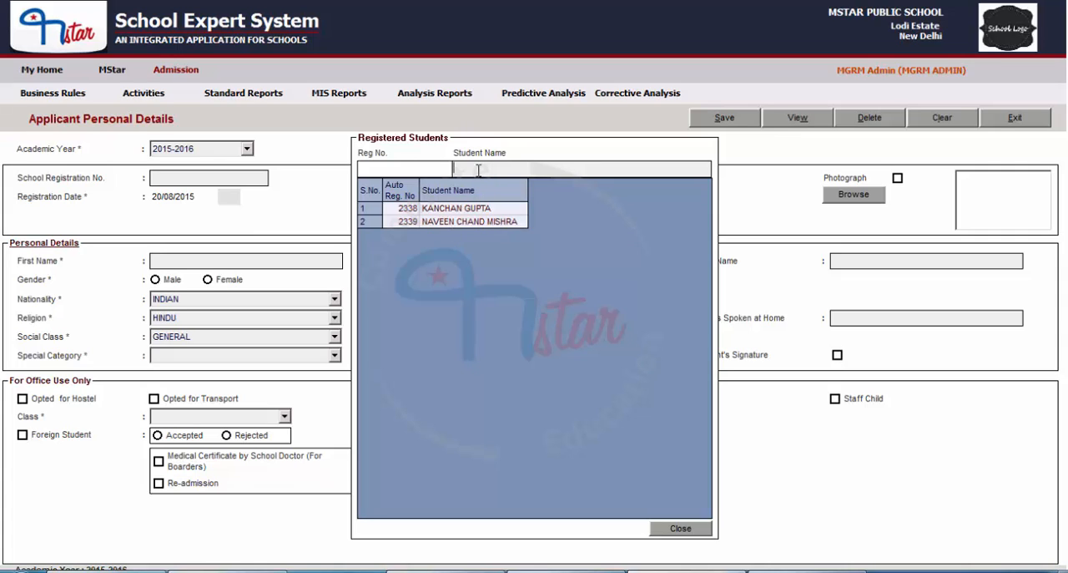
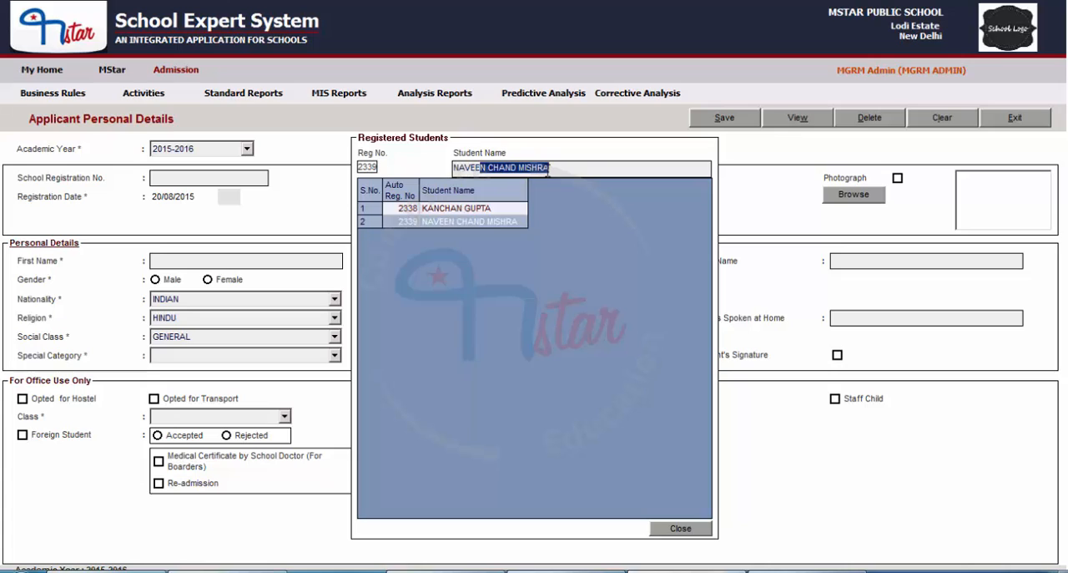
{"action": "double_click", "coordinate": [450, 222]}
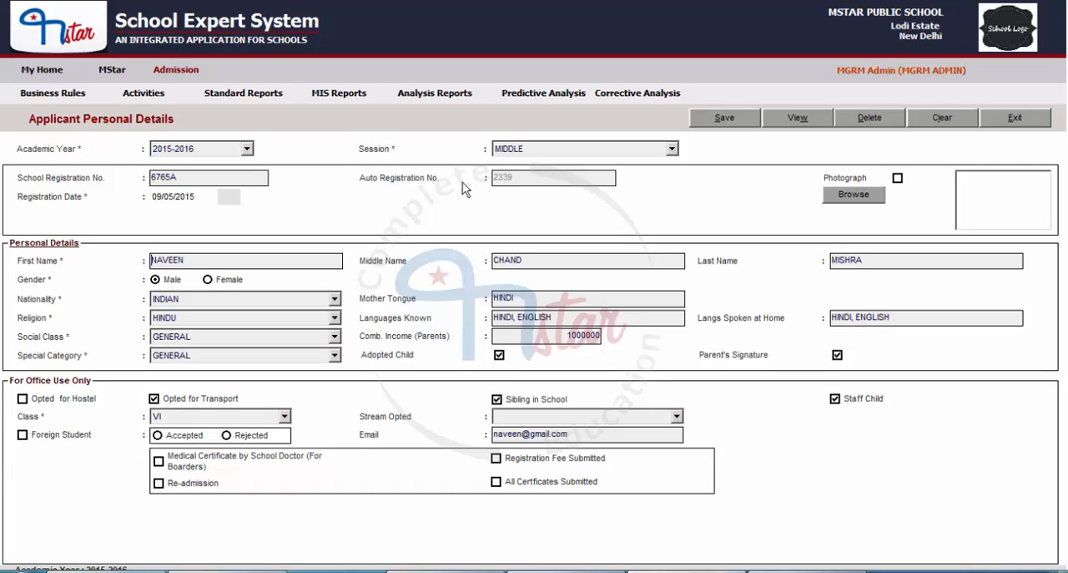
Add PUNJABI to the languages spoken at home, set the special category to OVERSEAS, and save the record
{"action": "type", "text": ", PUNJABI"}
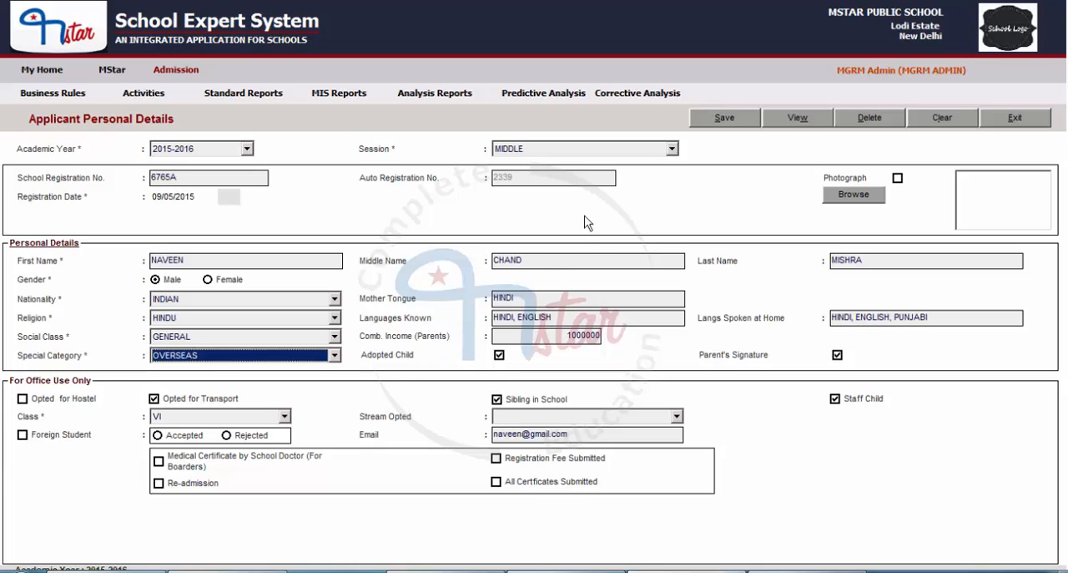
{"action": "left_click", "coordinate": [731, 119]}
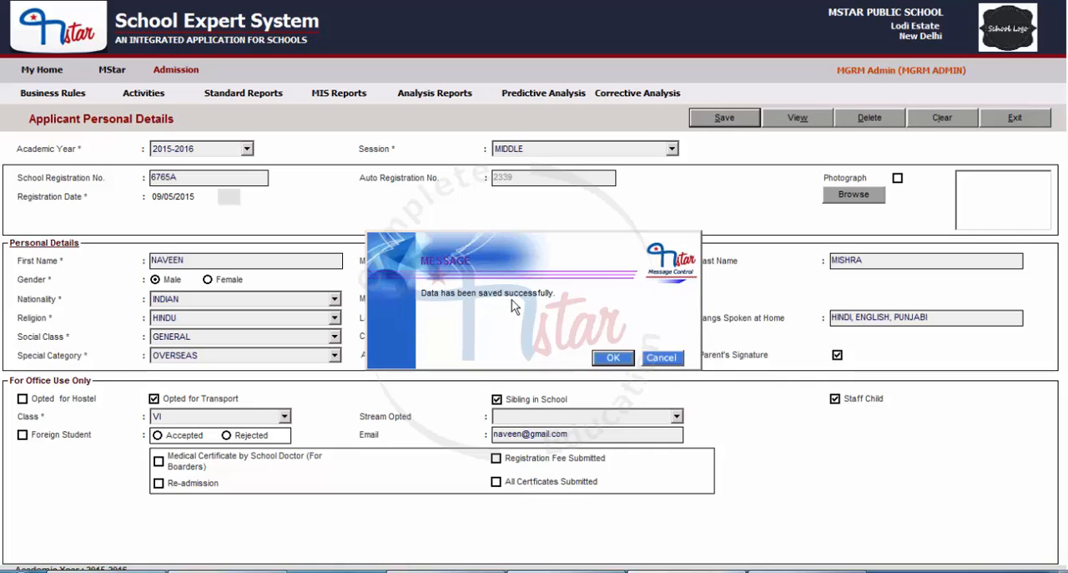
{"action": "left_click", "coordinate": [615, 358]}
Clear the form and reopen the same applicant's record to check the languages spoken at home
{"action": "left_click", "coordinate": [938, 121]}
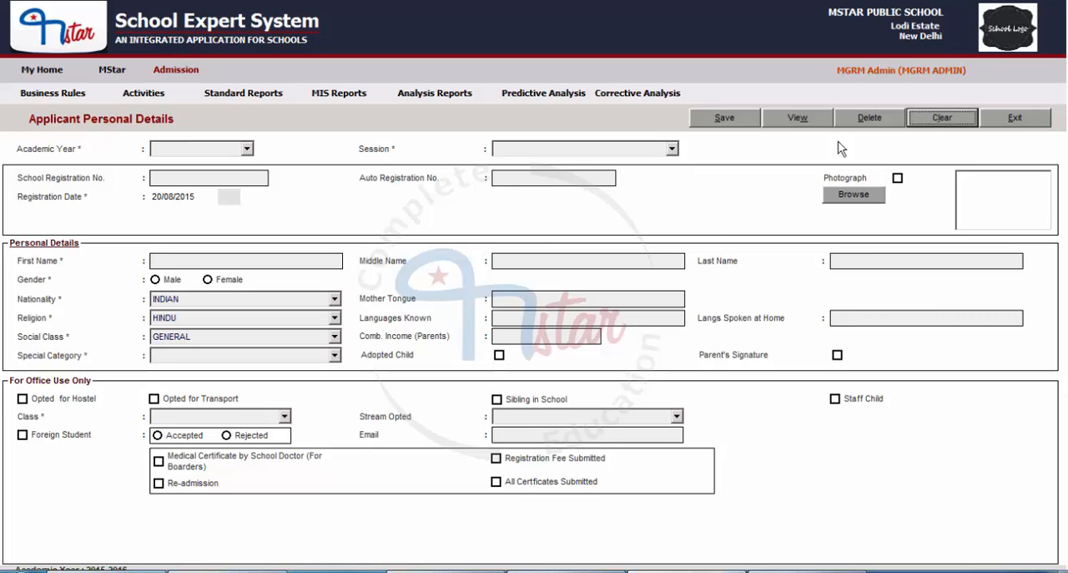
{"action": "left_click", "coordinate": [807, 122]}
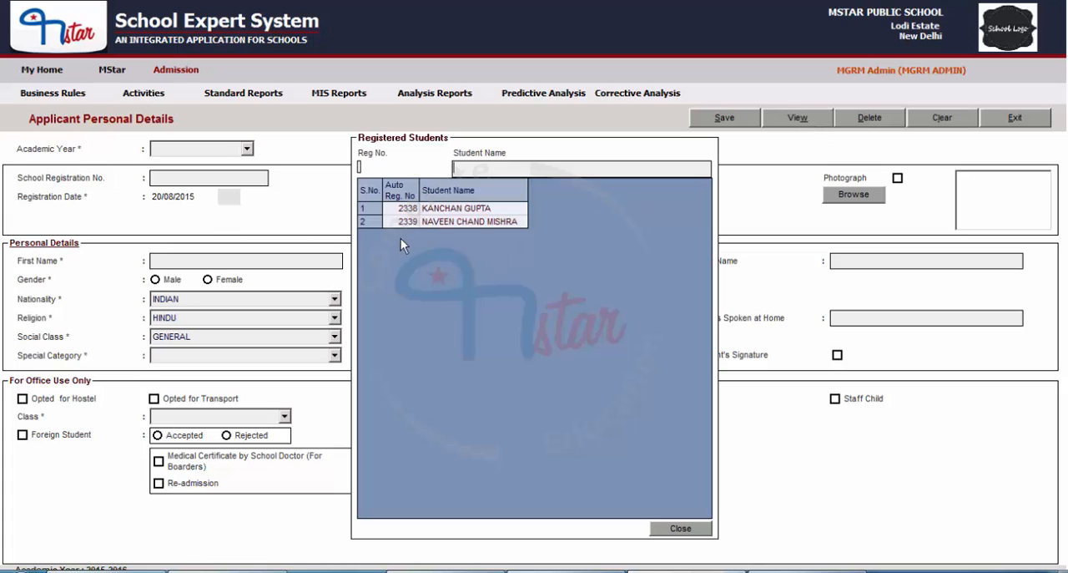
{"action": "double_click", "coordinate": [478, 221]}
{"action": "left_click_drag", "start_coordinate": [932, 321], "coordinate": [819, 317]}
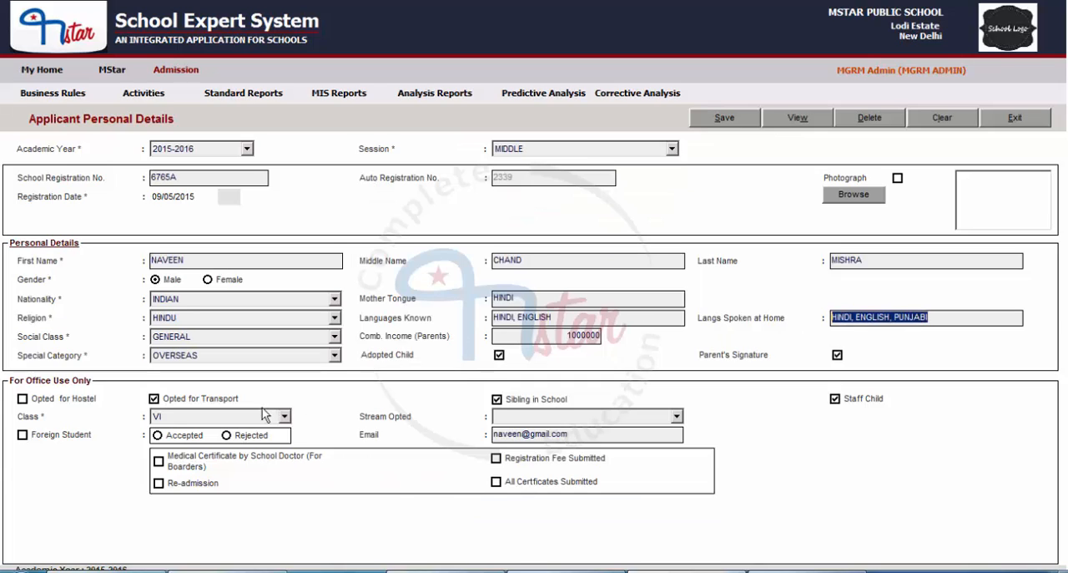